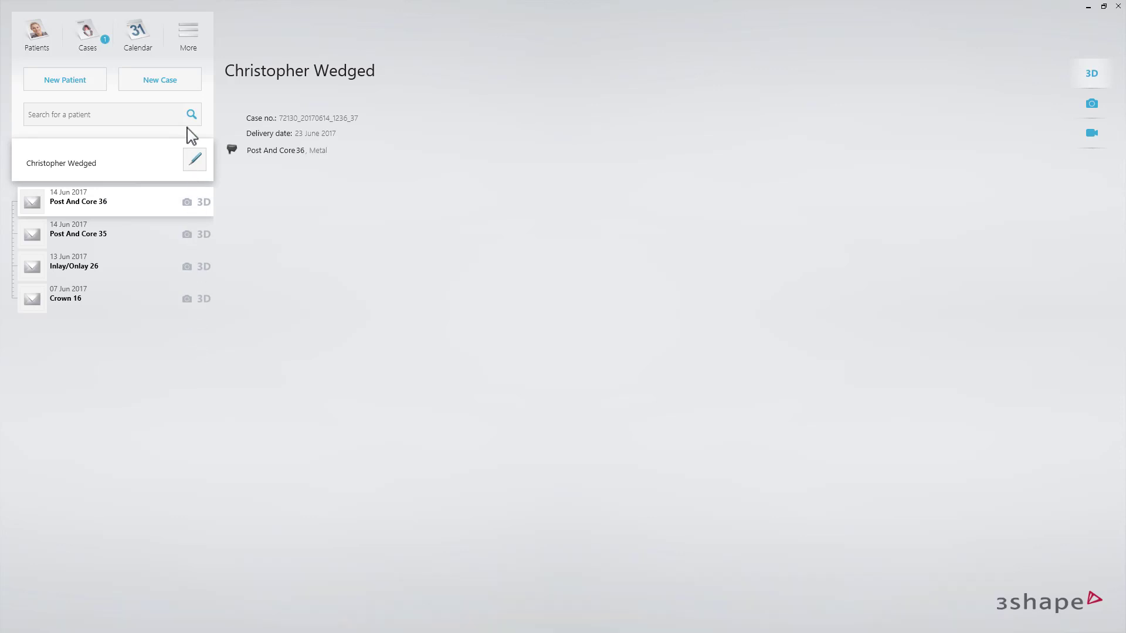
Create a new case for 3Shape EventLab and define Emax crowns in shade A3 on teeth 14 and 16
click(185, 80)
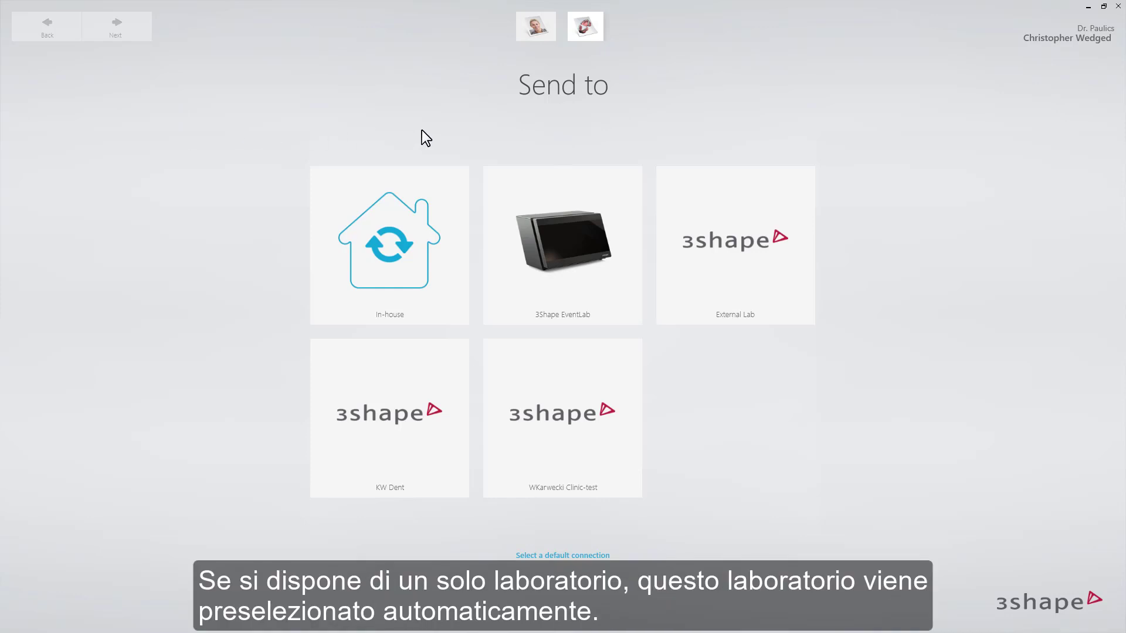
click(542, 173)
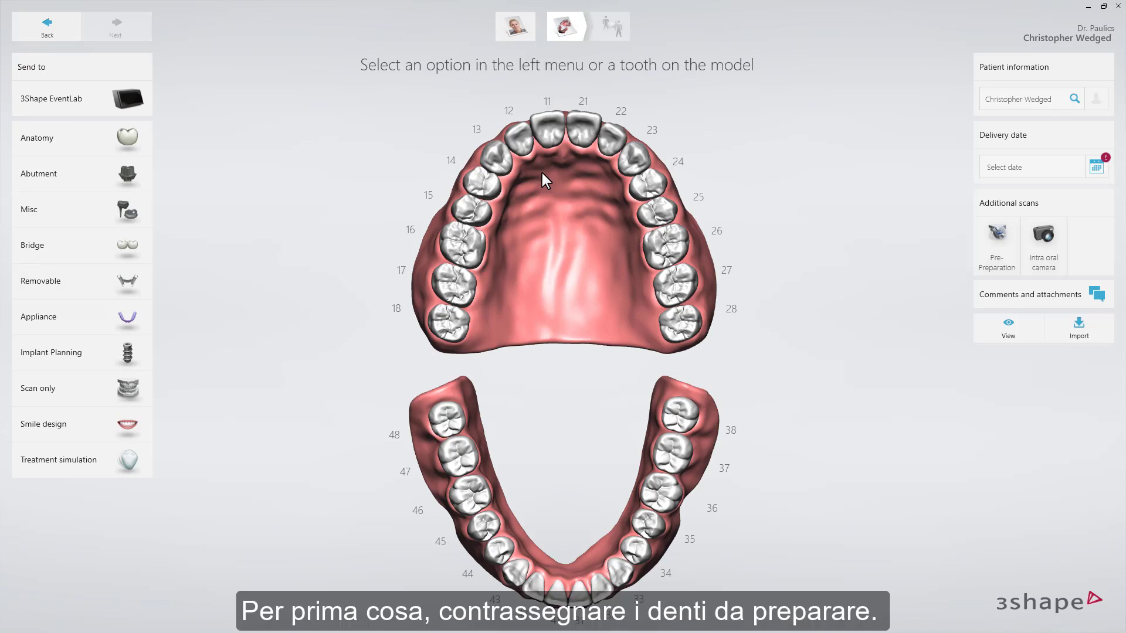
click(484, 183)
click(459, 237)
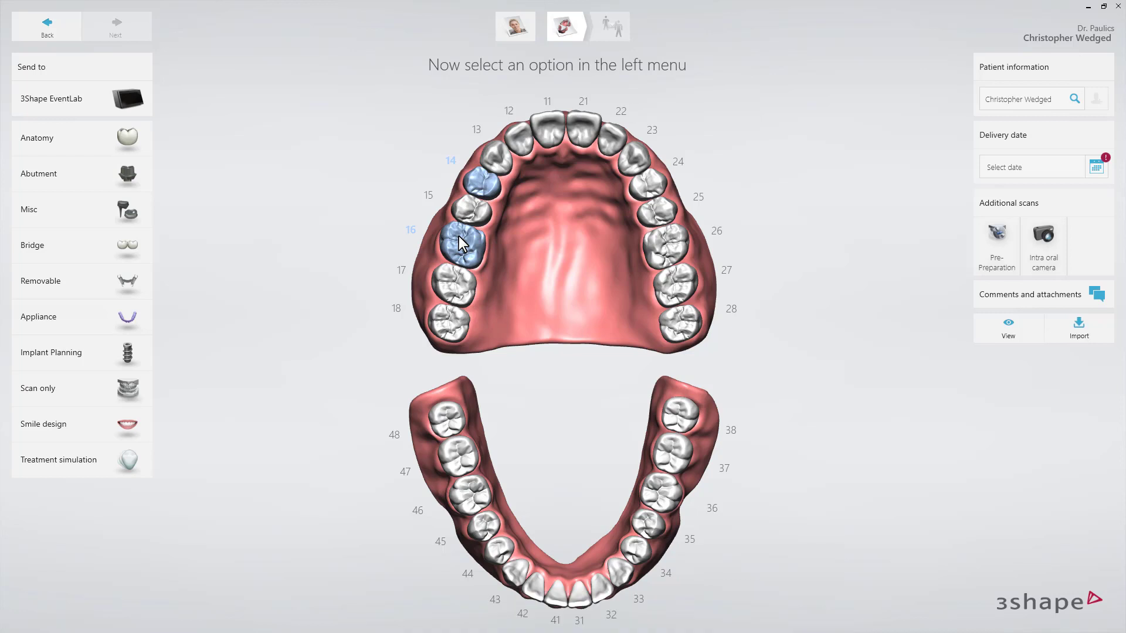
click(145, 143)
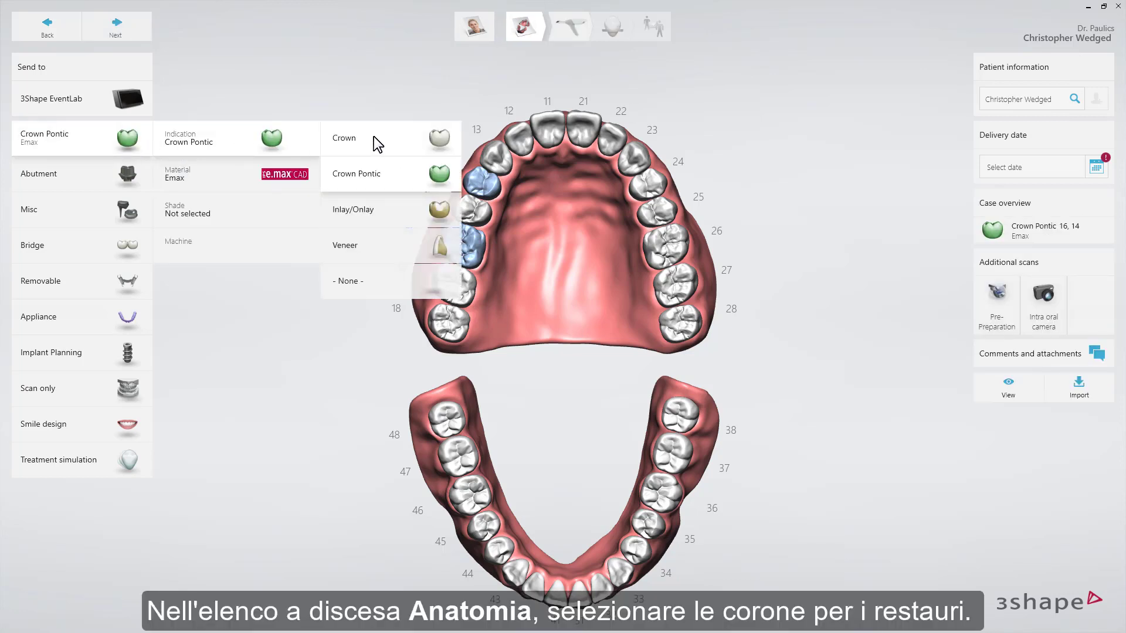
click(375, 138)
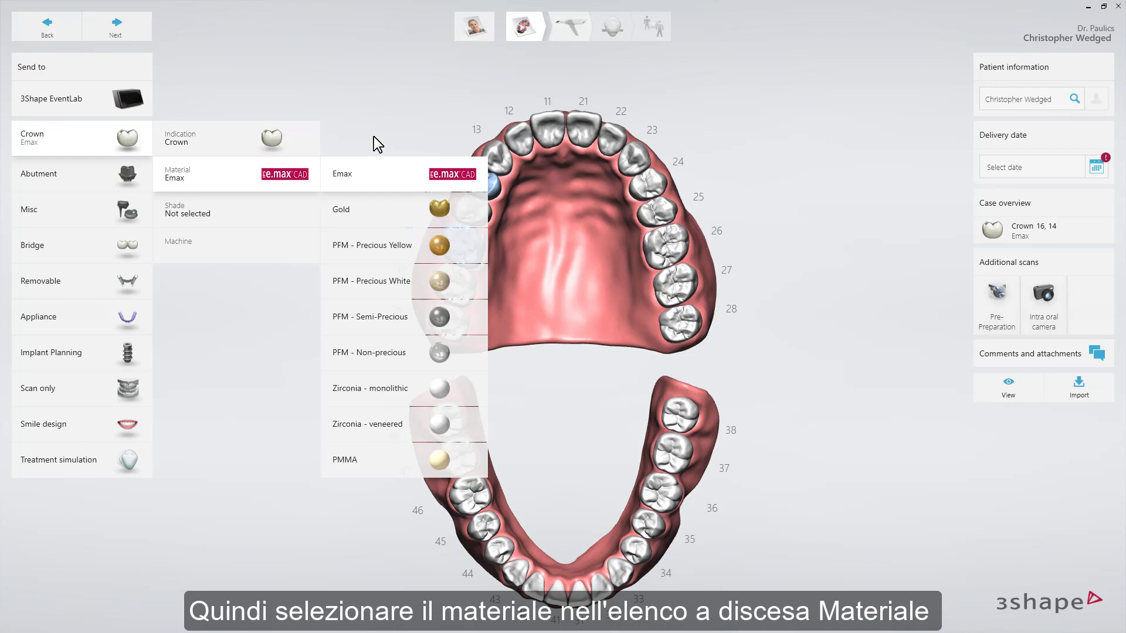
click(374, 171)
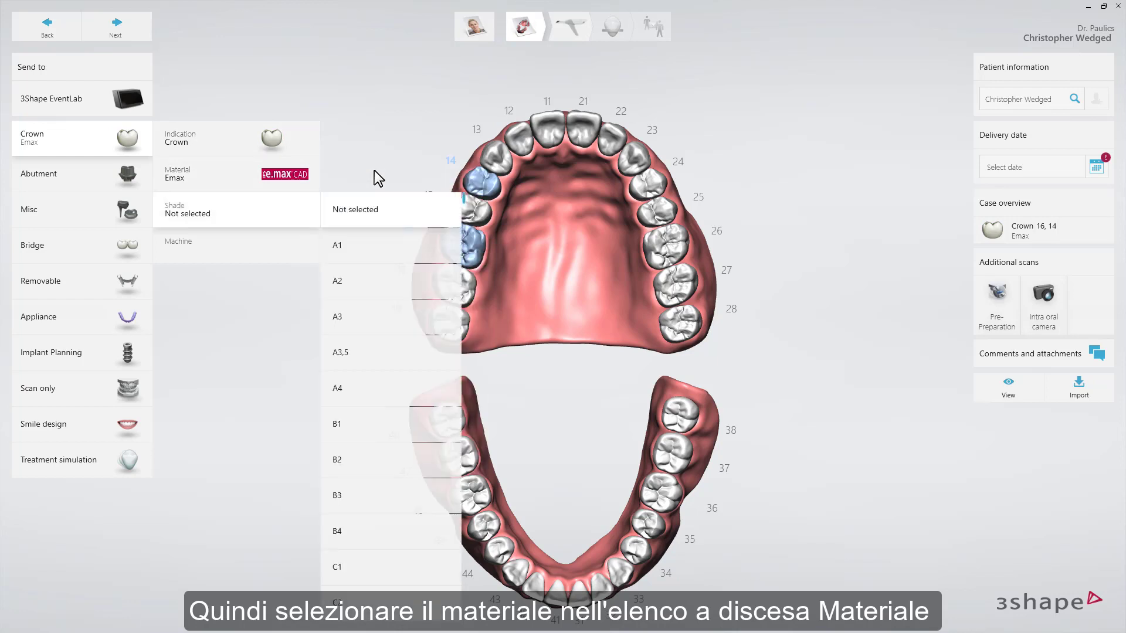
click(364, 332)
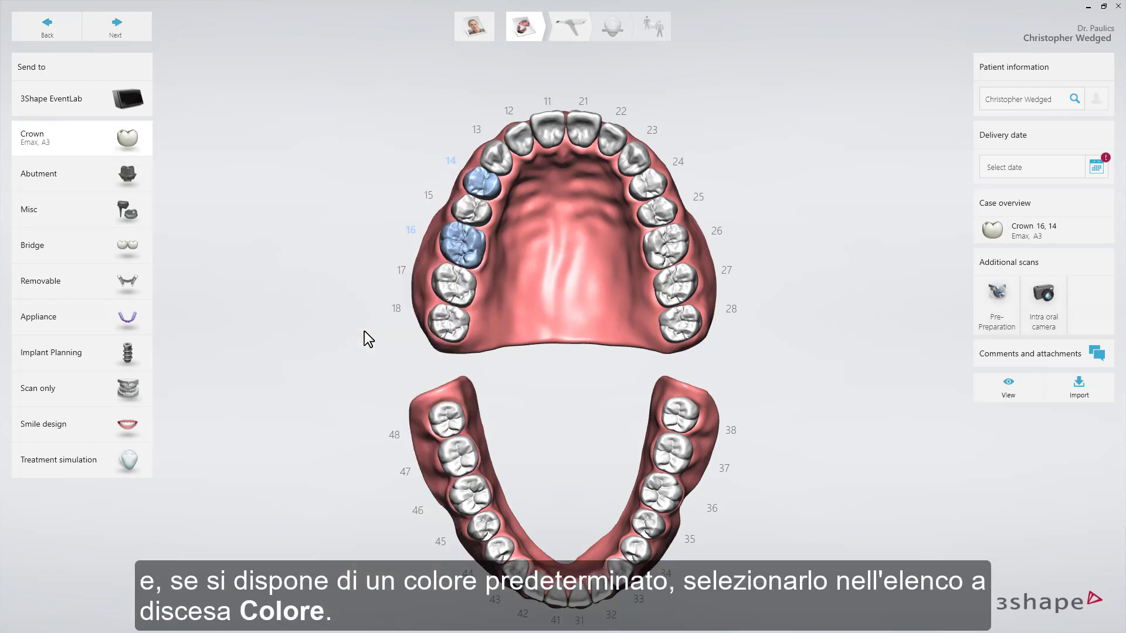
Define tooth 15 as a Crown Pontic in Emax with shade A3
click(461, 210)
click(139, 140)
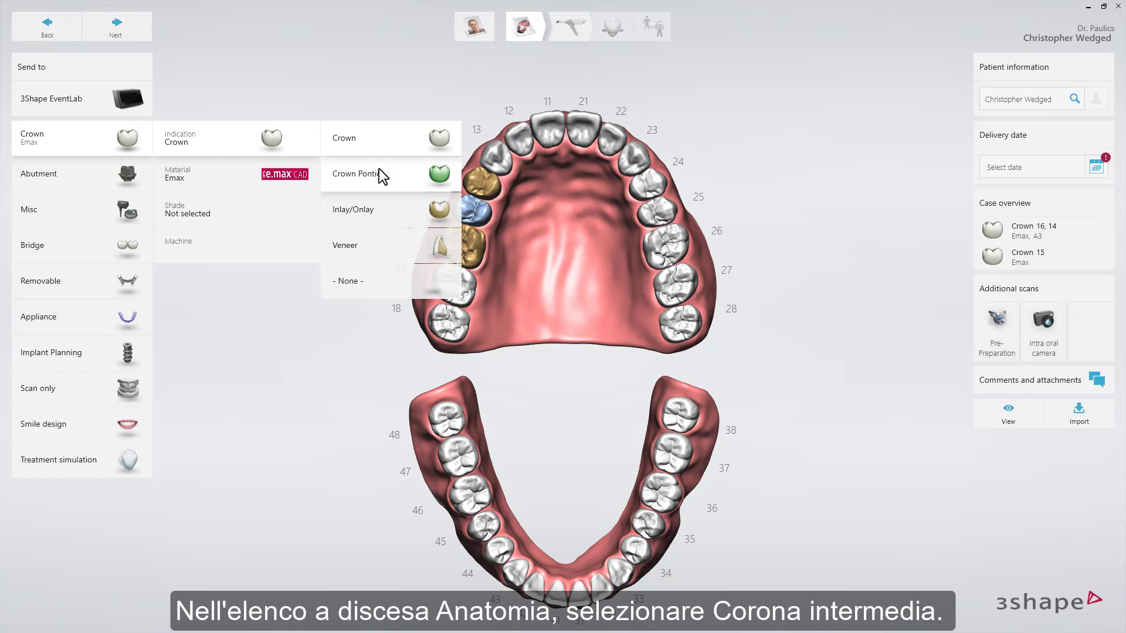
click(379, 169)
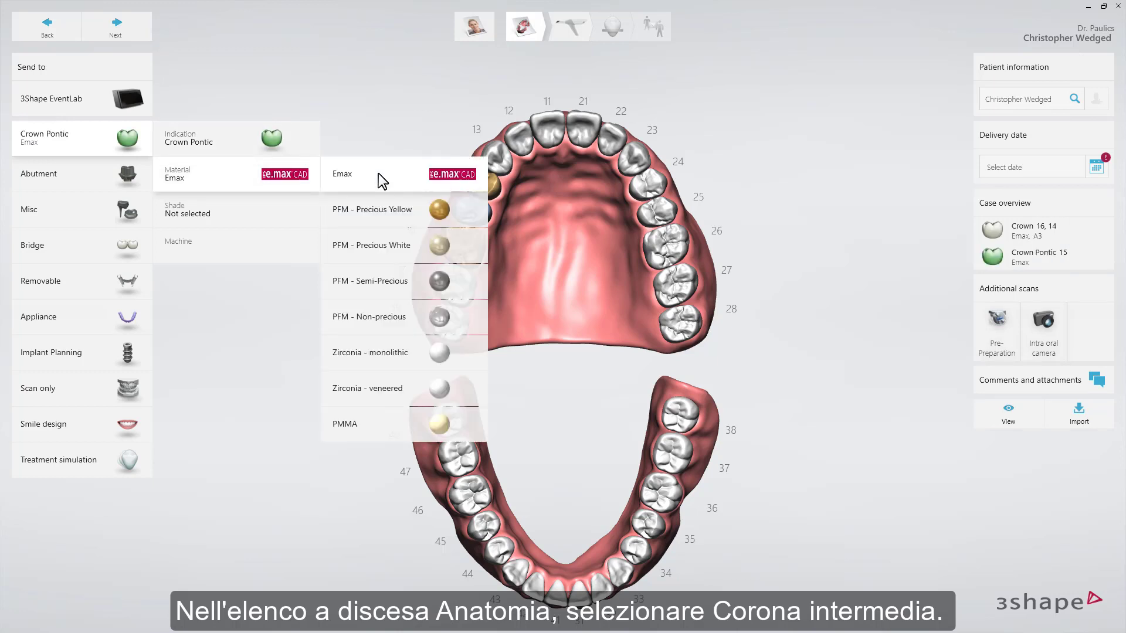
click(378, 173)
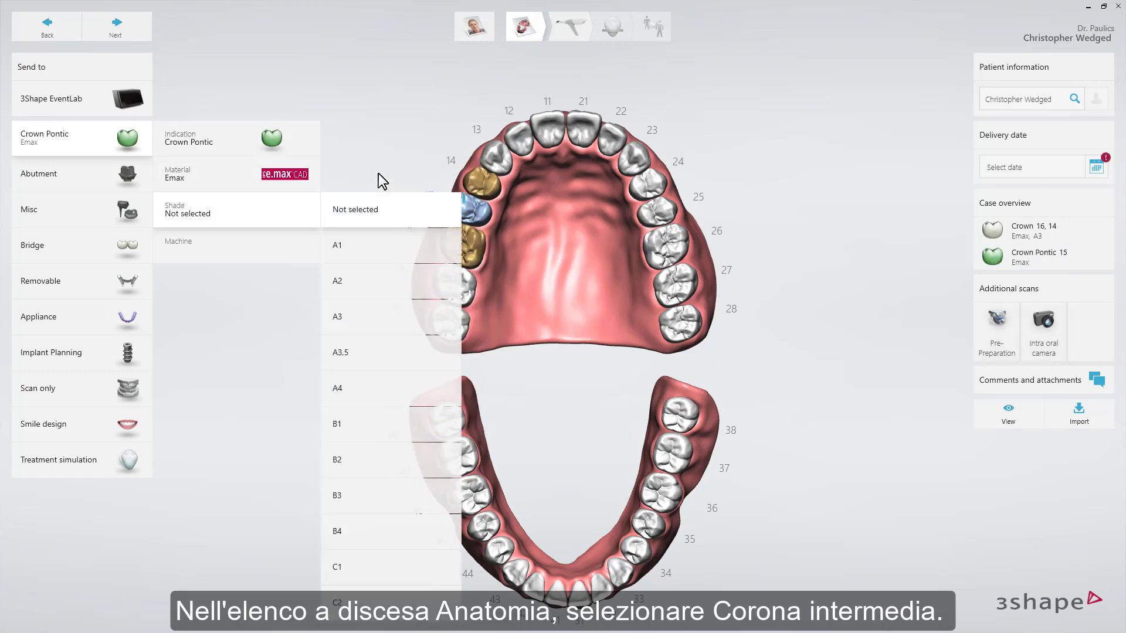
click(370, 332)
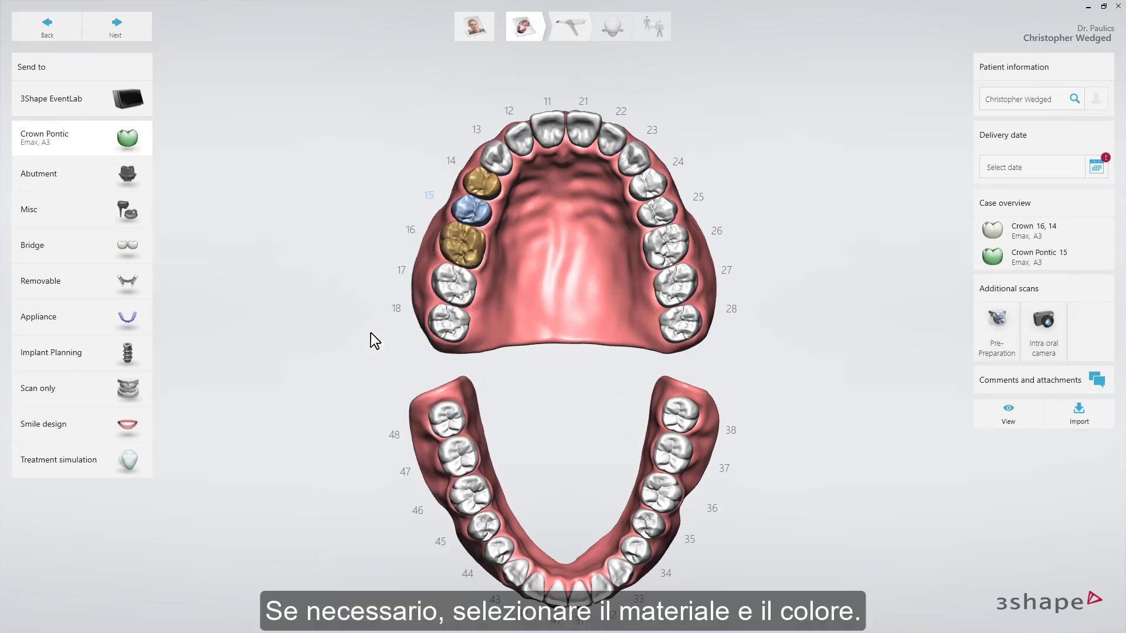
Combine teeth 14, 15 and 16 into a bridge
click(474, 186)
ctrl+click(462, 241)
ctrl+click(467, 219)
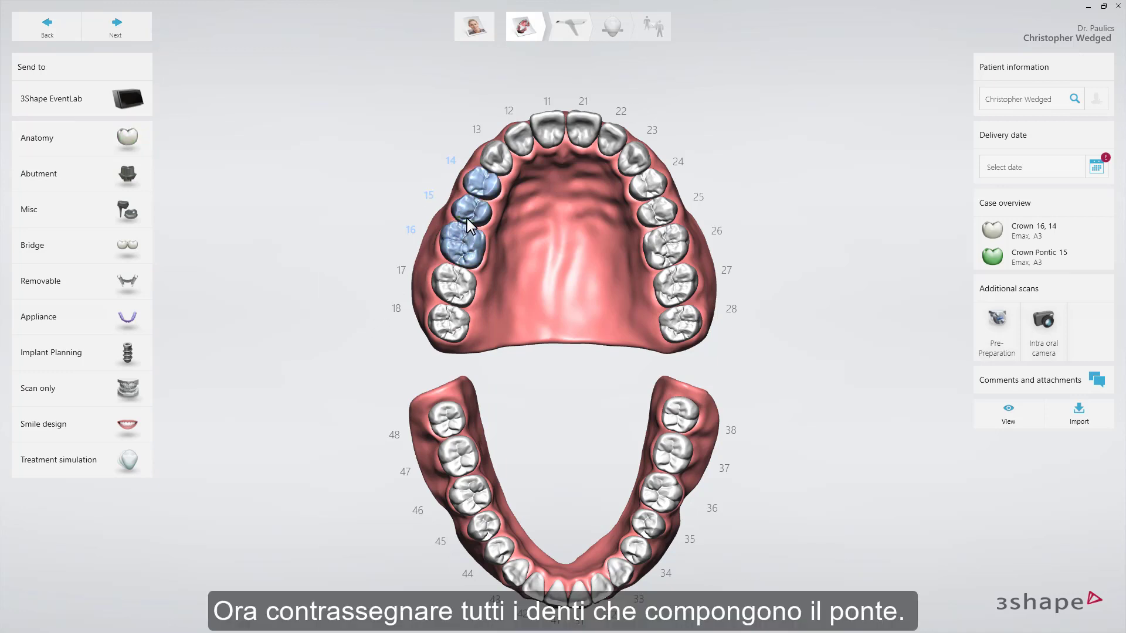
click(131, 252)
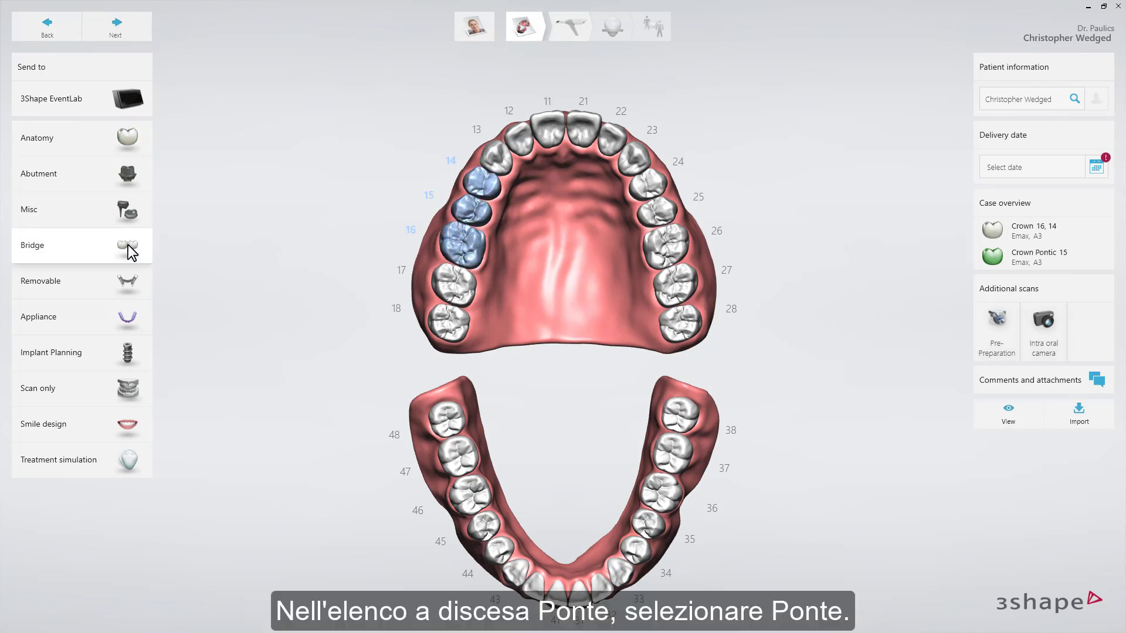
click(354, 245)
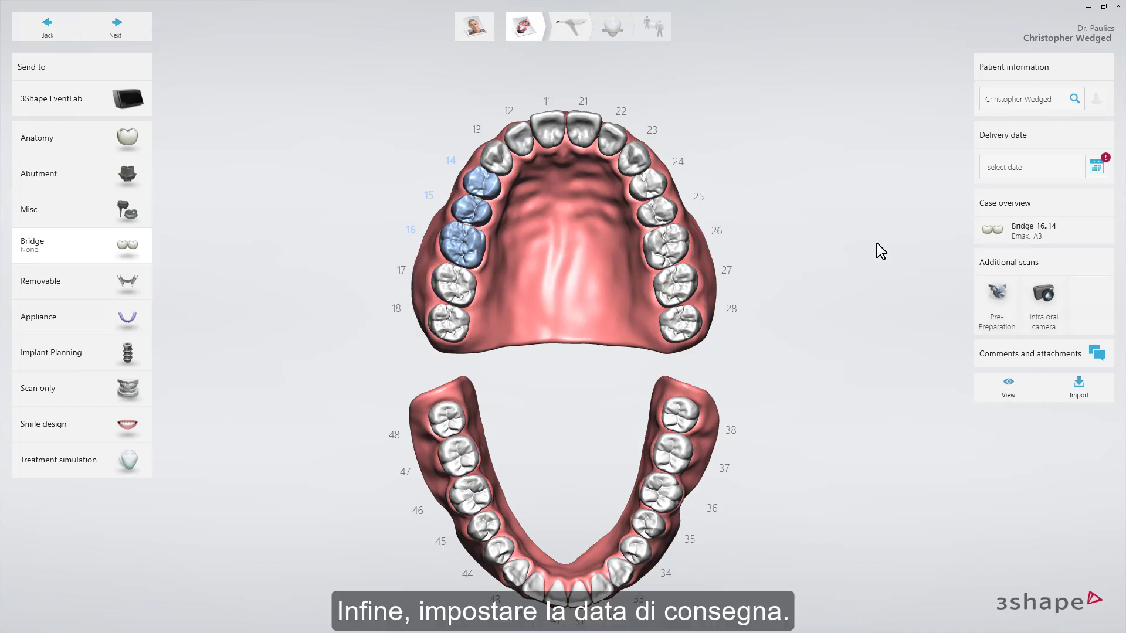
Set the delivery date to 28 September 2018 at 13:00 and proceed to the scan page
click(1097, 167)
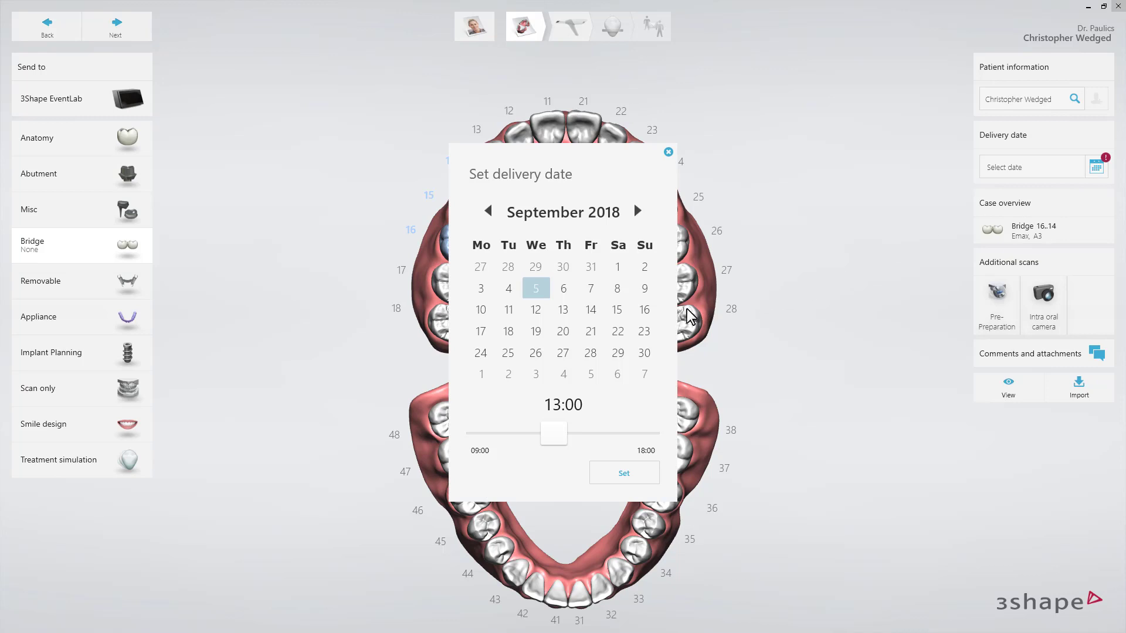
click(595, 351)
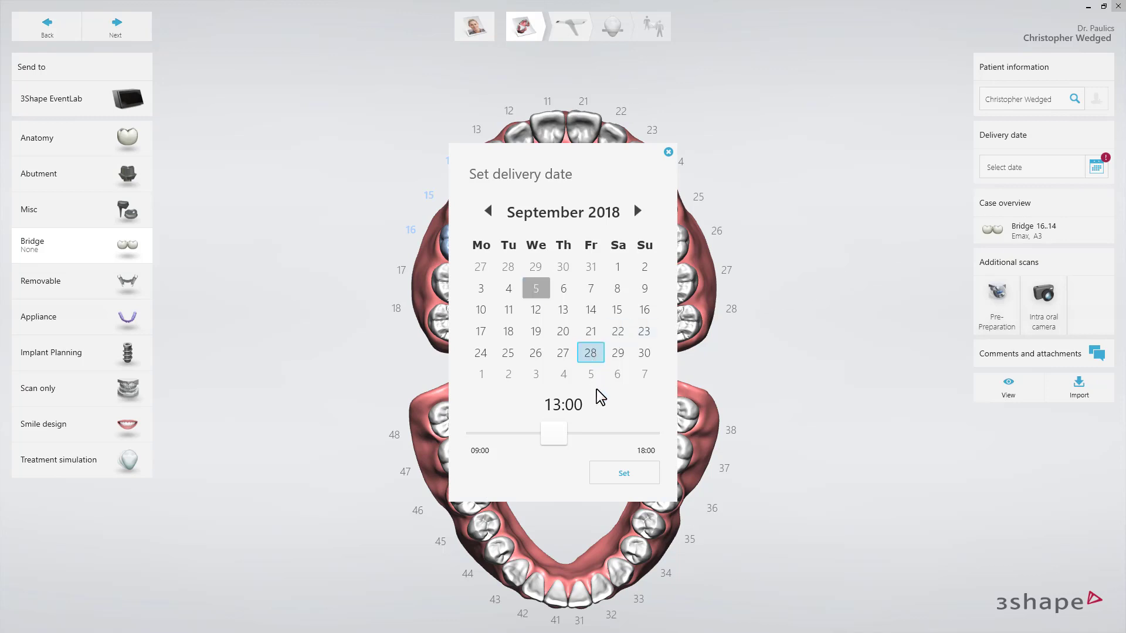
click(609, 466)
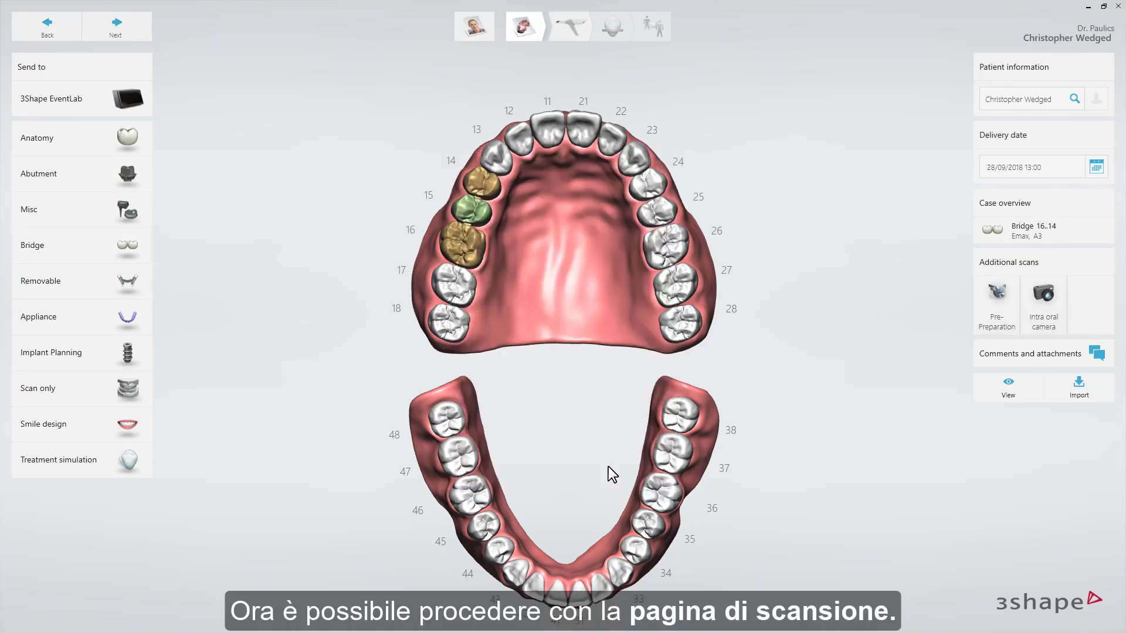
click(567, 32)
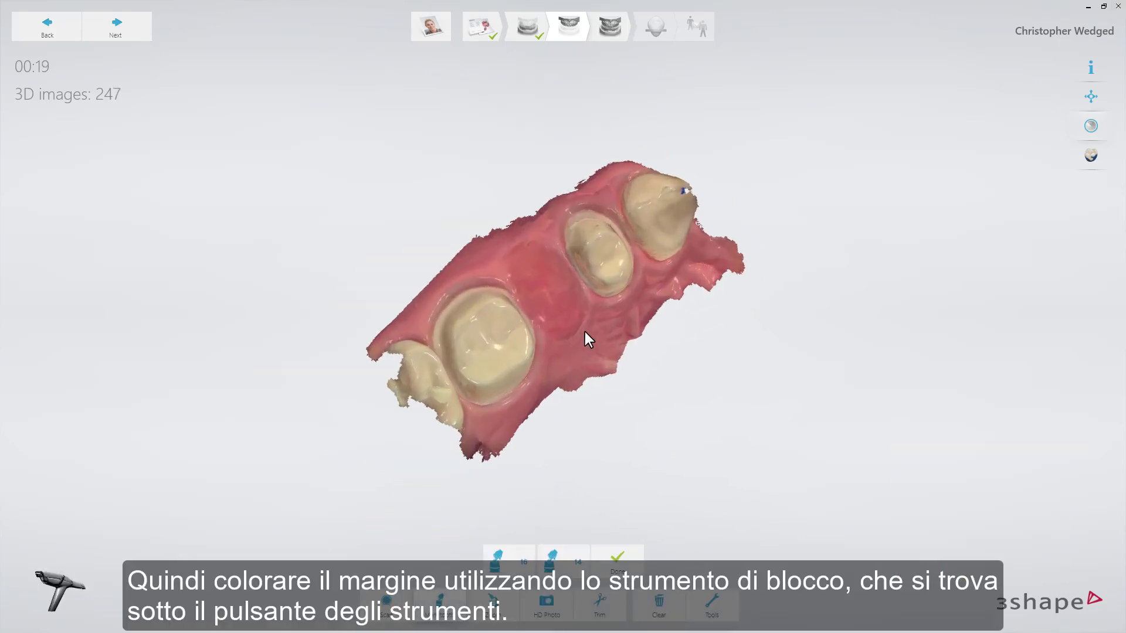
Lock the scan surface along the margins of the two prepared teeth with the 2 mm brush
right_drag(612, 332, 595, 354)
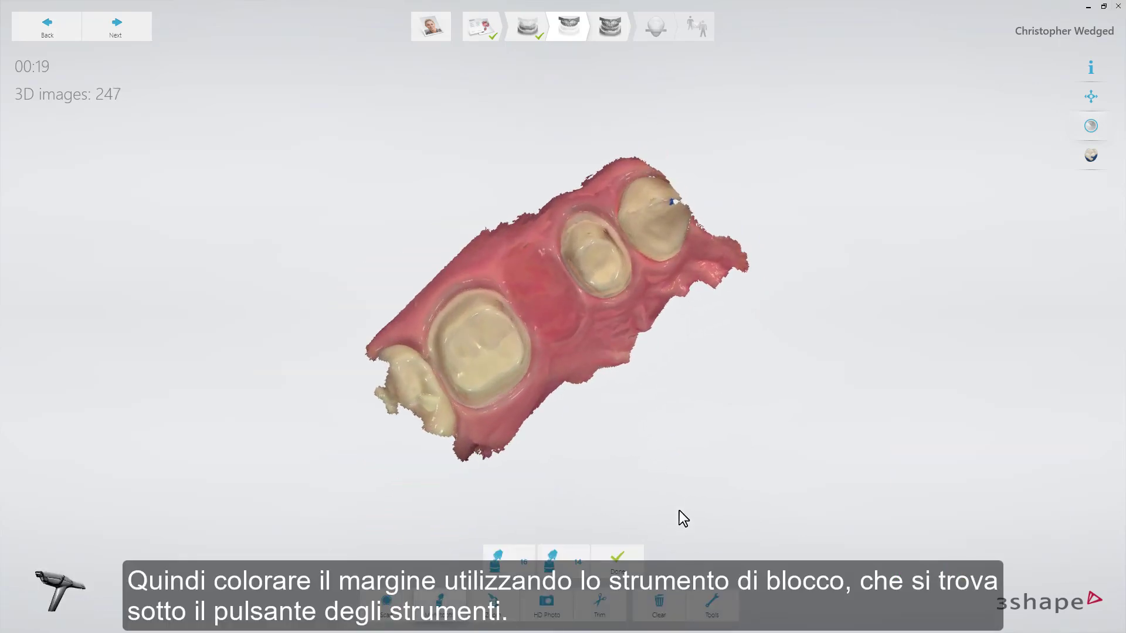
click(721, 604)
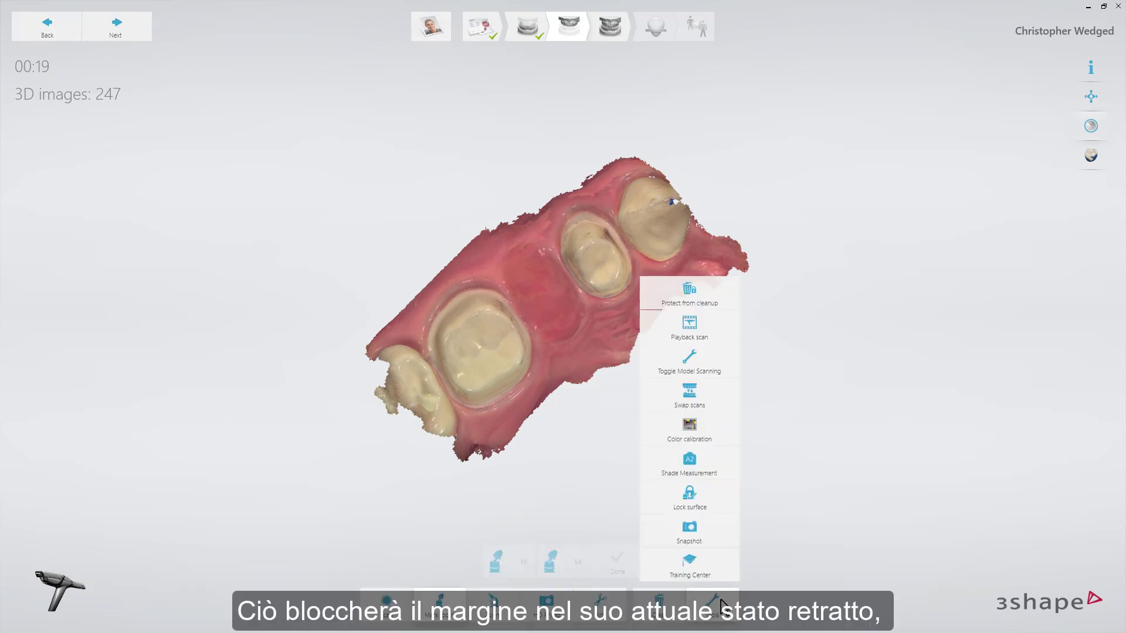
click(706, 505)
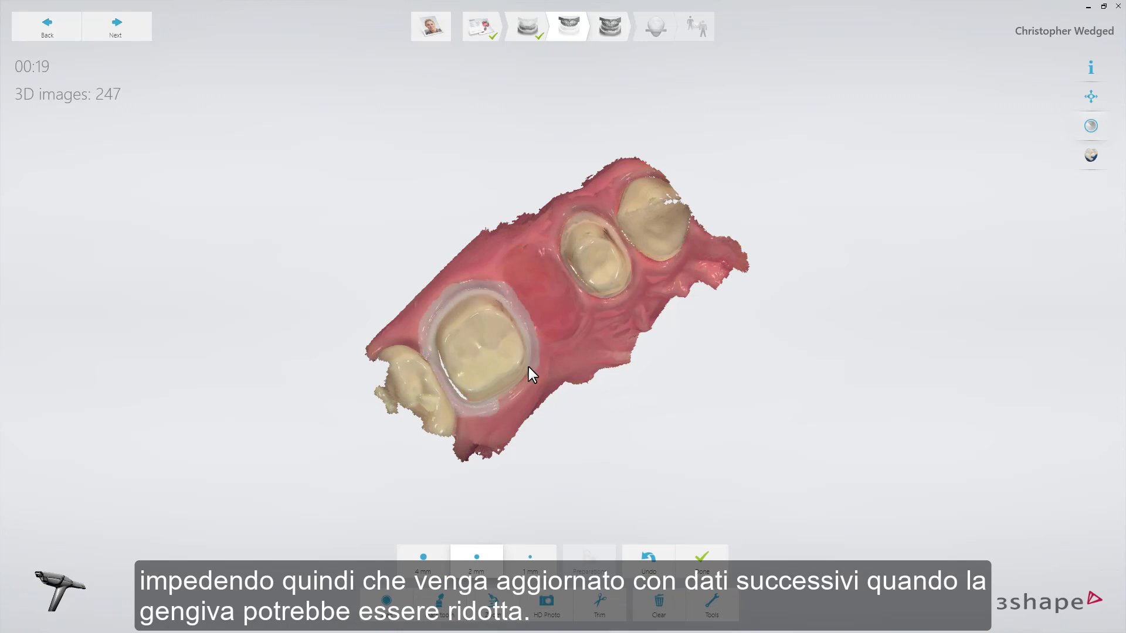
mouse_move(558, 244)
mouse_down()
mouse_move(601, 213)
mouse_move(631, 266)
mouse_move(618, 300)
mouse_up()
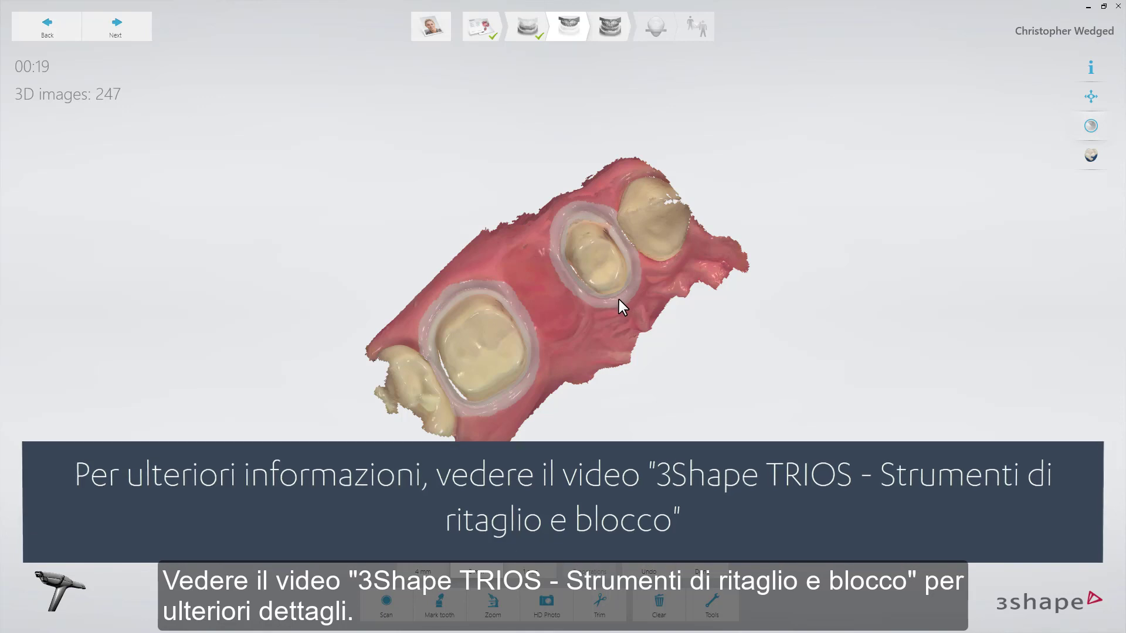
click(706, 567)
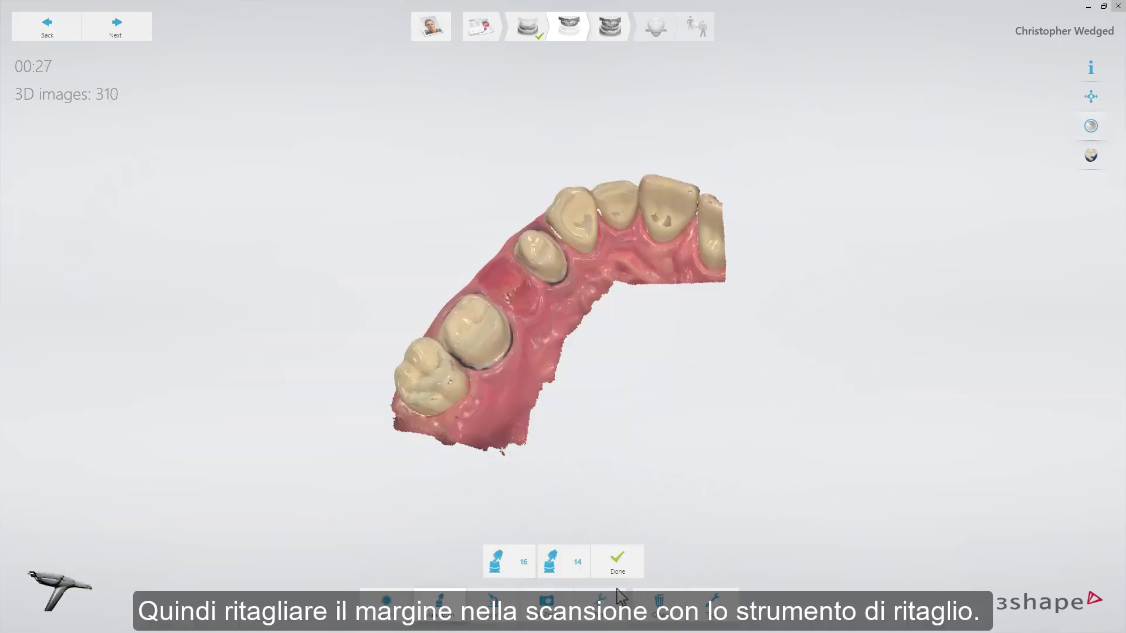
Trim away the margin areas around both prepared teeth in the upper scan with the 2 mm brush
click(610, 601)
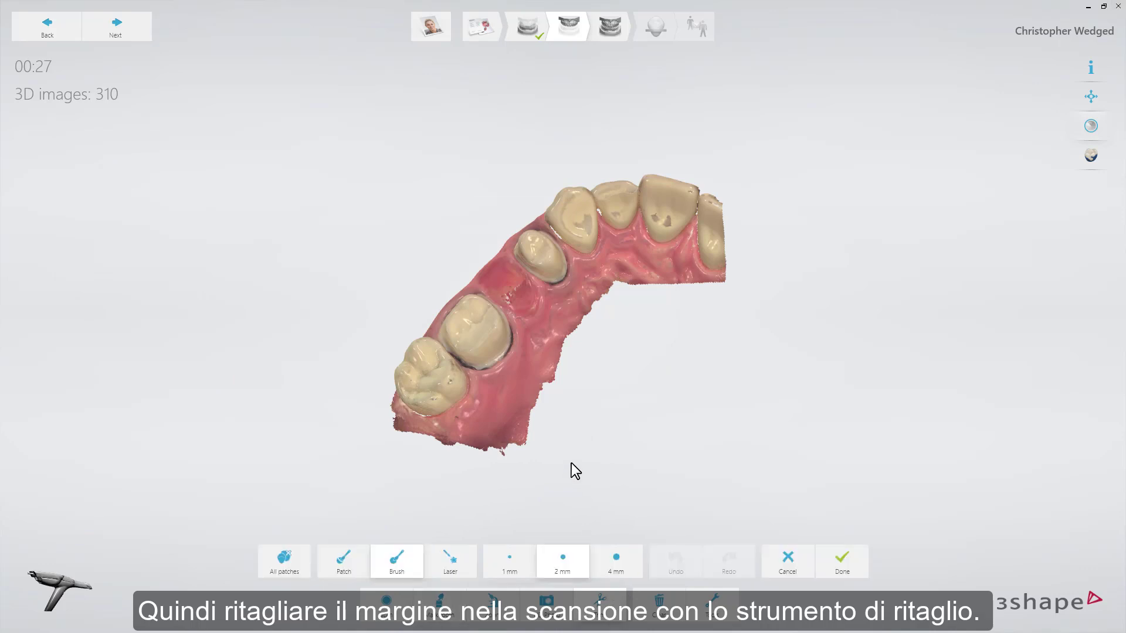
mouse_move(573, 452)
right_down()
mouse_move(498, 432)
mouse_move(518, 485)
mouse_move(514, 512)
right_up()
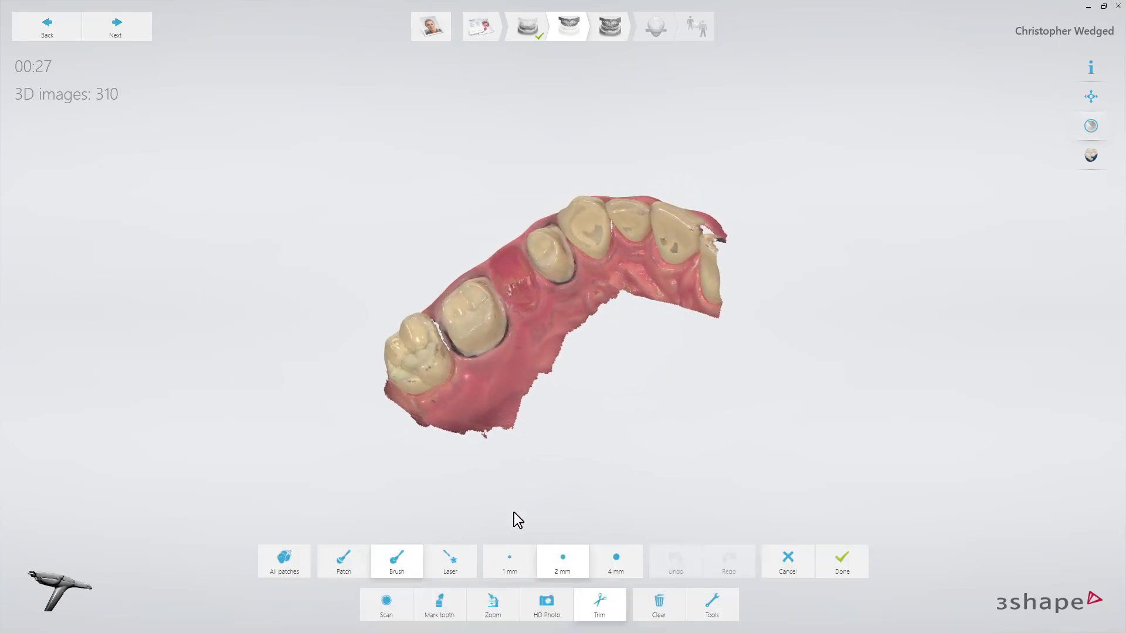
drag(510, 319, 505, 293)
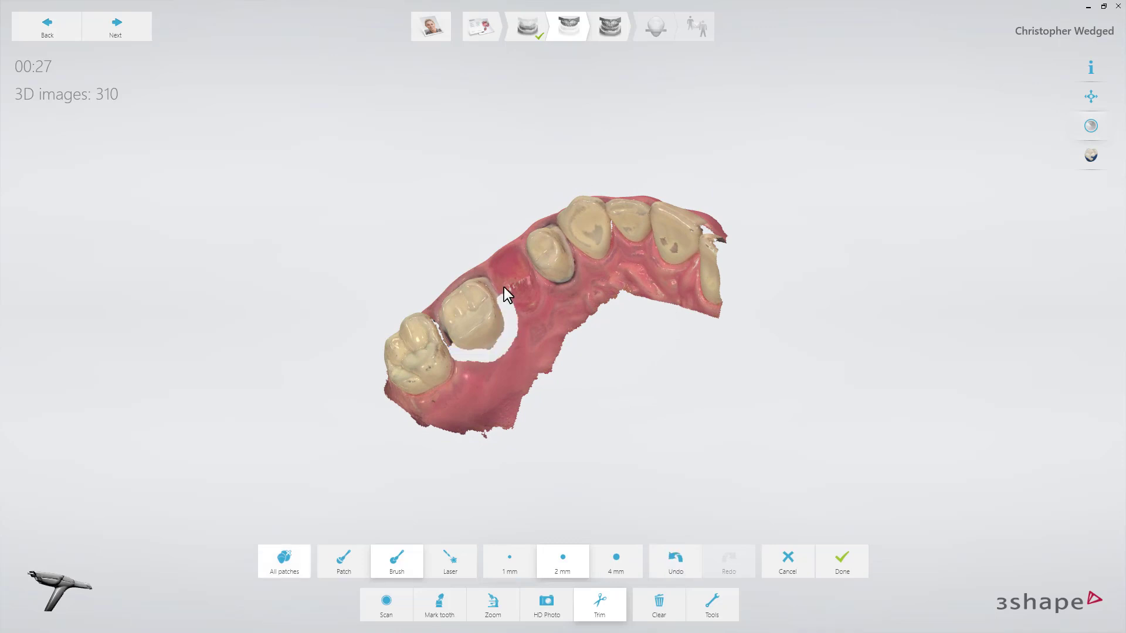
right_drag(505, 294, 523, 313)
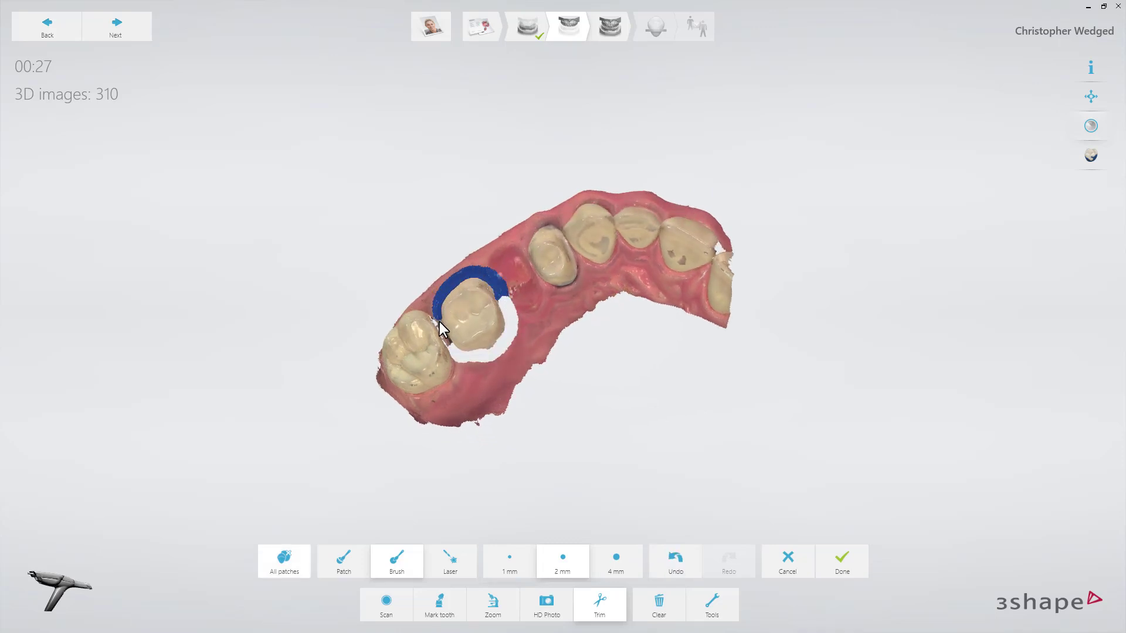
drag(441, 324, 490, 347)
right_drag(490, 347, 533, 279)
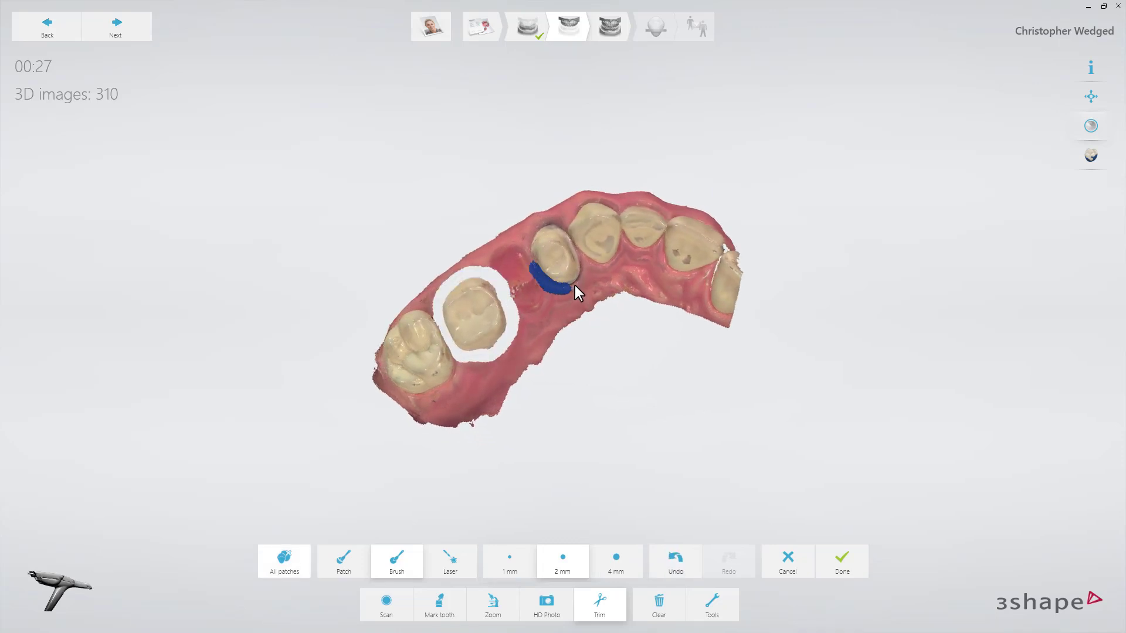
drag(530, 256, 531, 258)
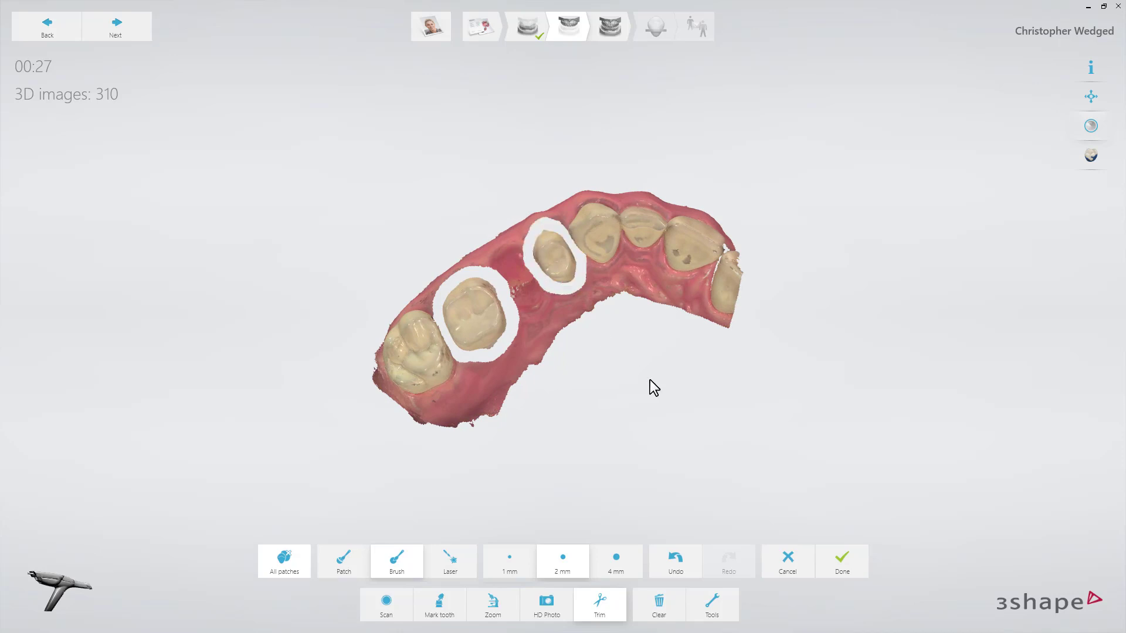
click(847, 568)
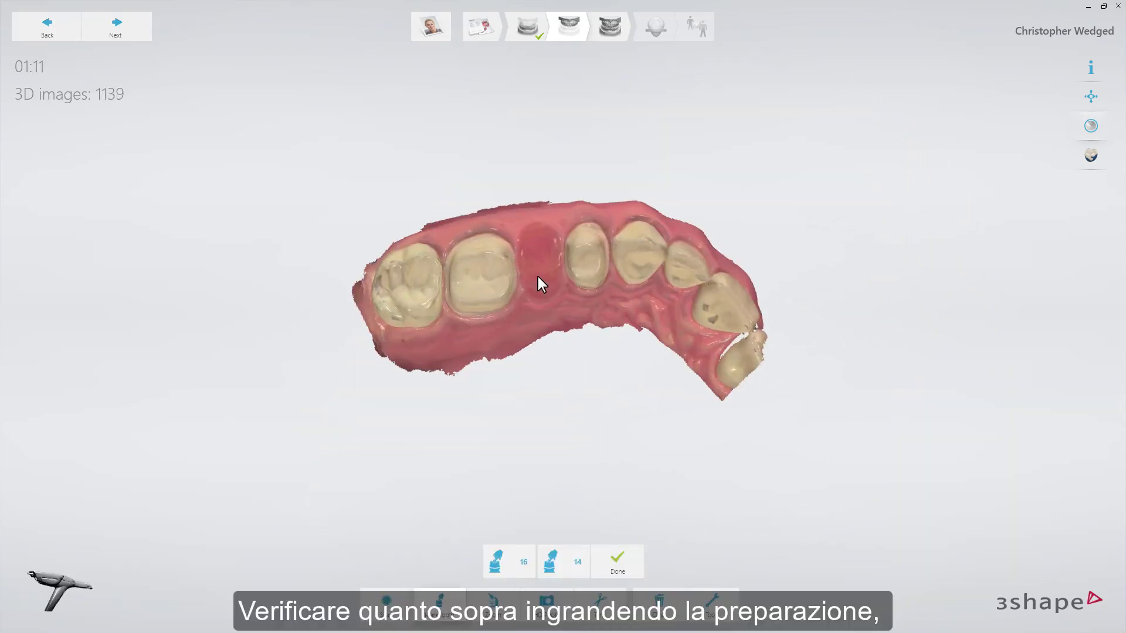
Inspect the preparation margins up close with the scan colors turned off, and restore the colors
scroll(538, 277, up, 5)
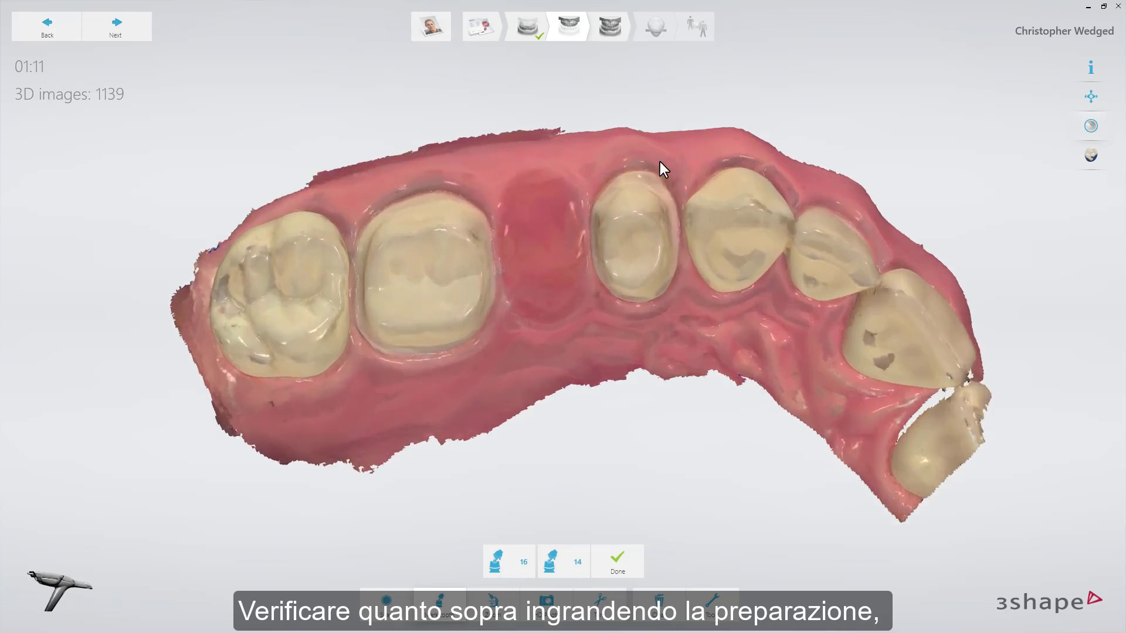
click(1090, 125)
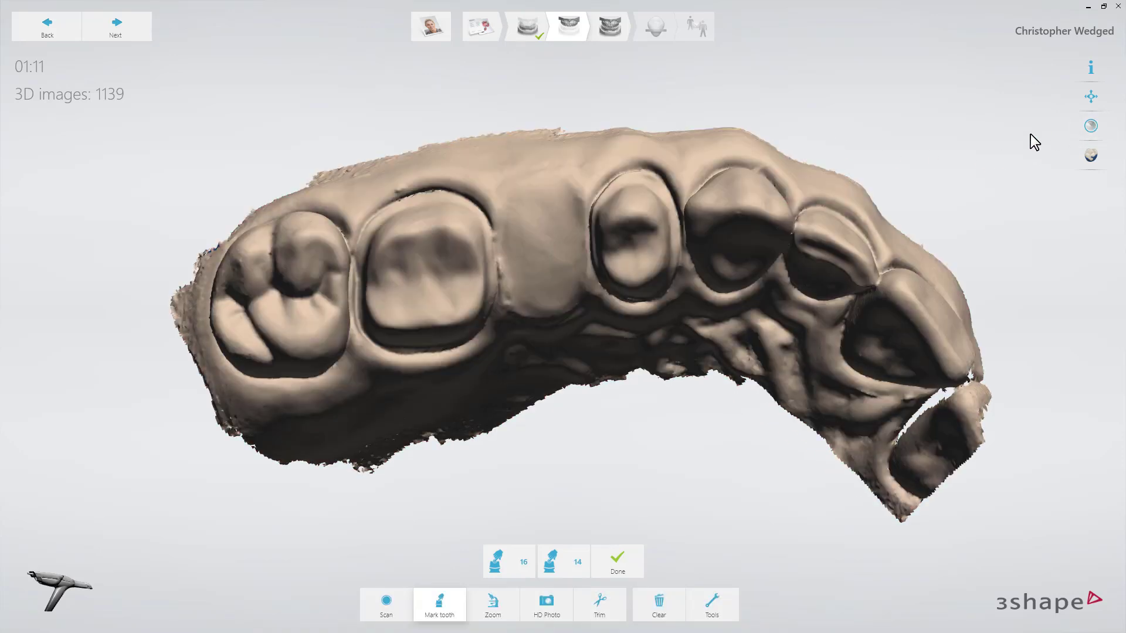
right_drag(829, 178, 840, 157)
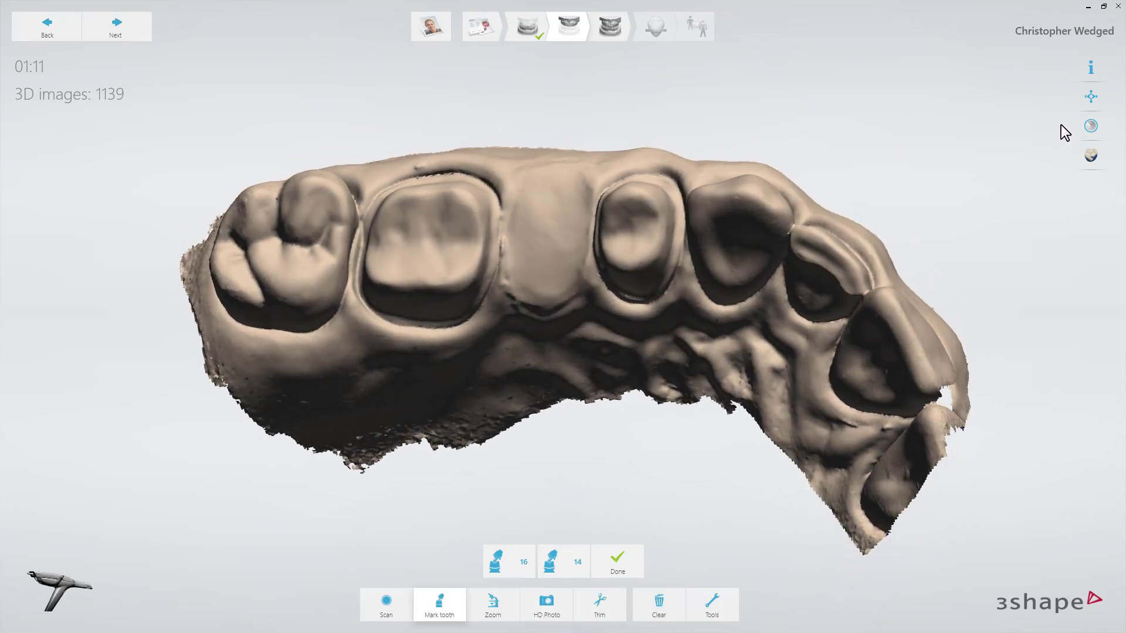
click(1087, 124)
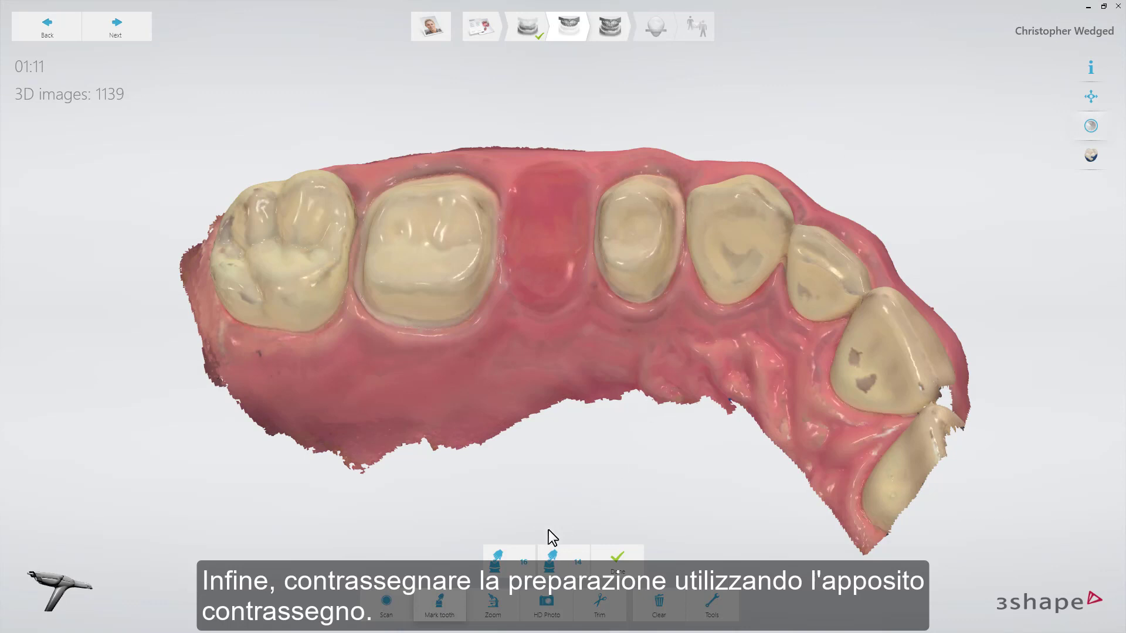
Mark the prepared teeth 16 and 14 on the upper scan
click(425, 247)
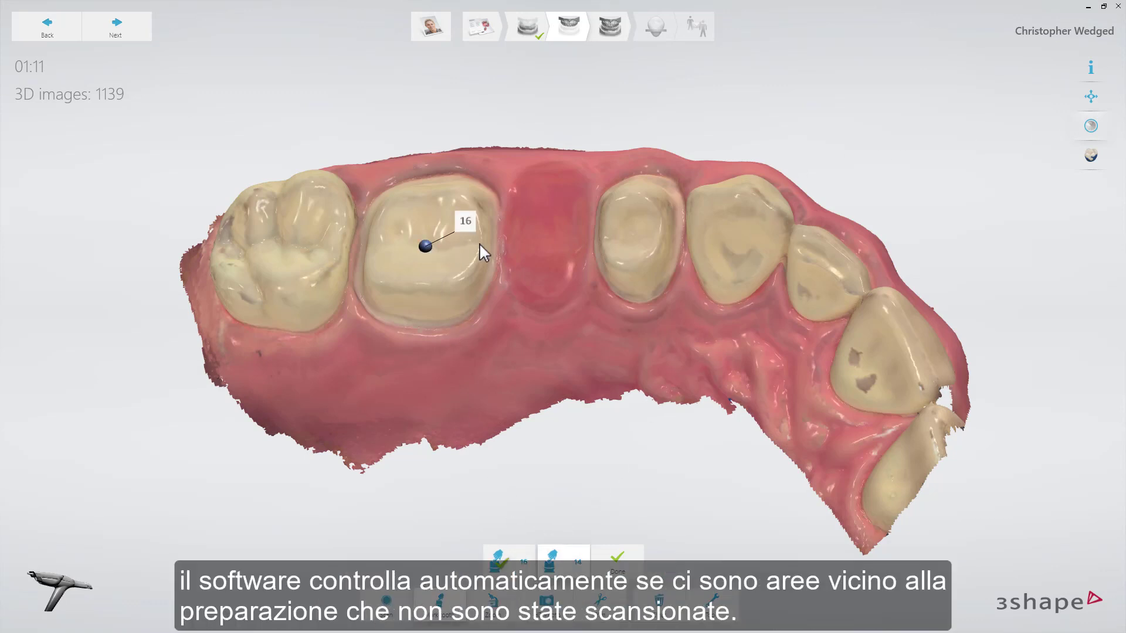
click(633, 234)
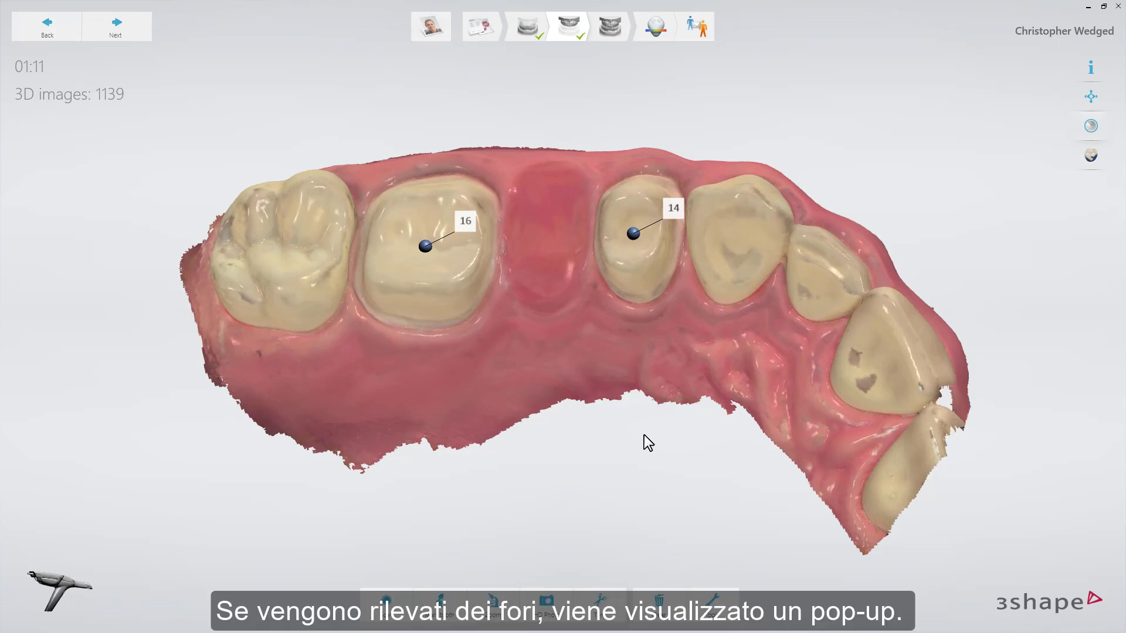
right_drag(646, 418, 659, 477)
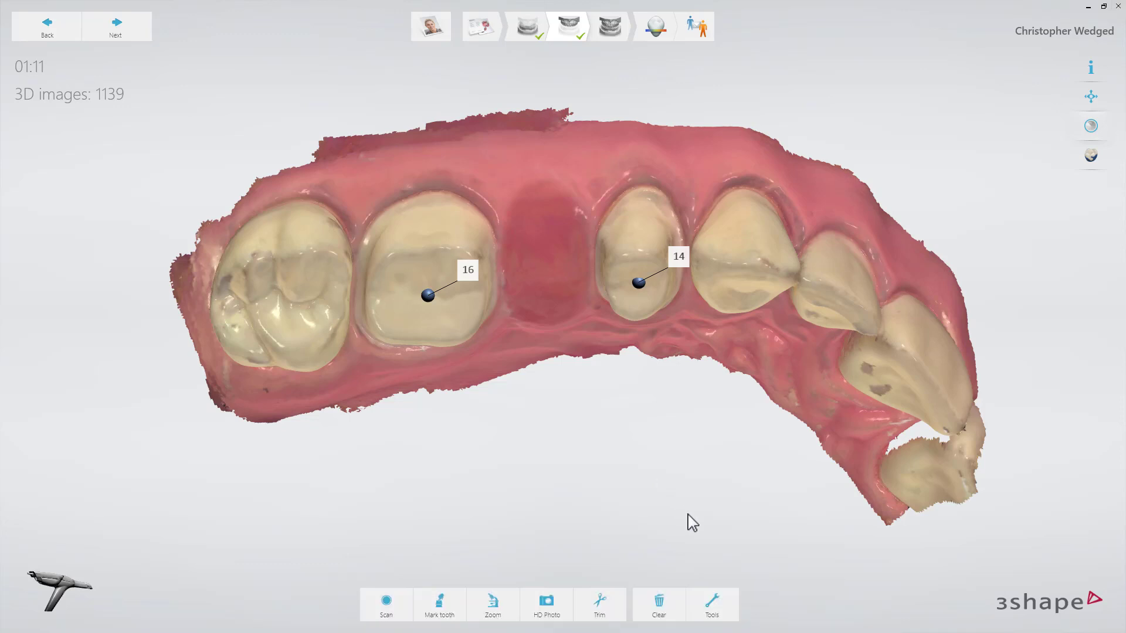
Proceed from the upper jaw scan to the occlusion (bite) scan page
click(721, 599)
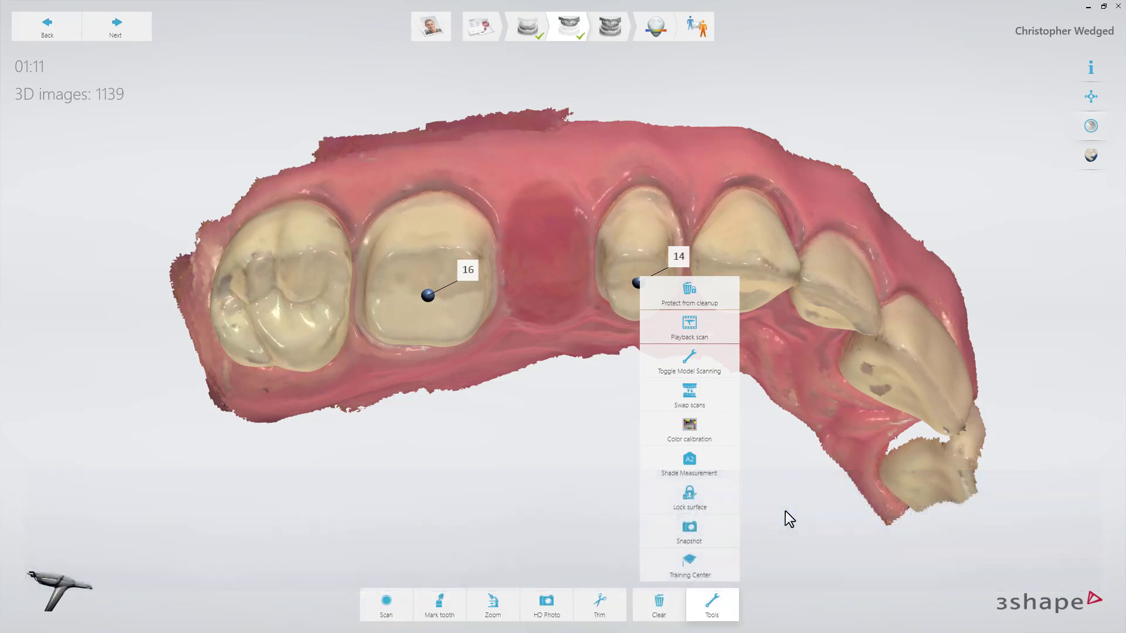
click(786, 512)
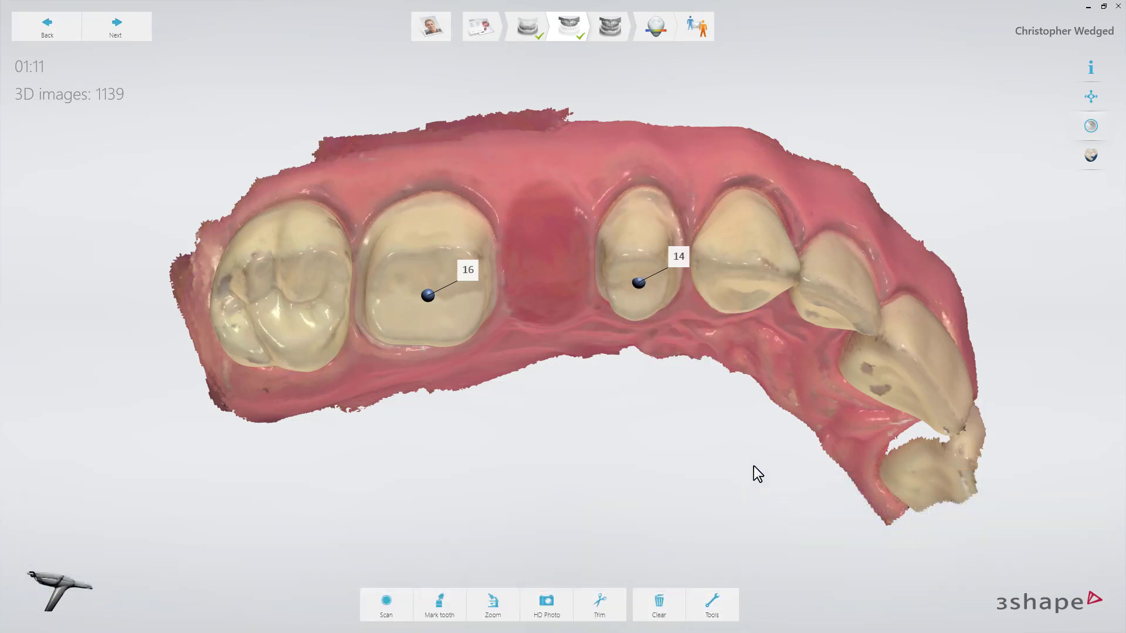
click(609, 37)
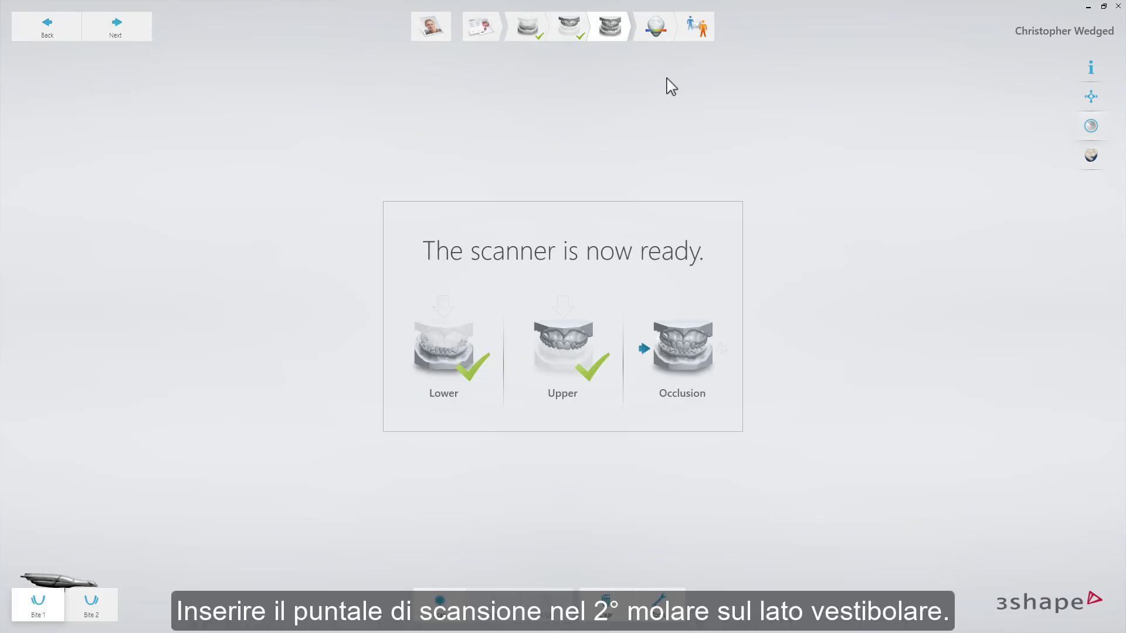